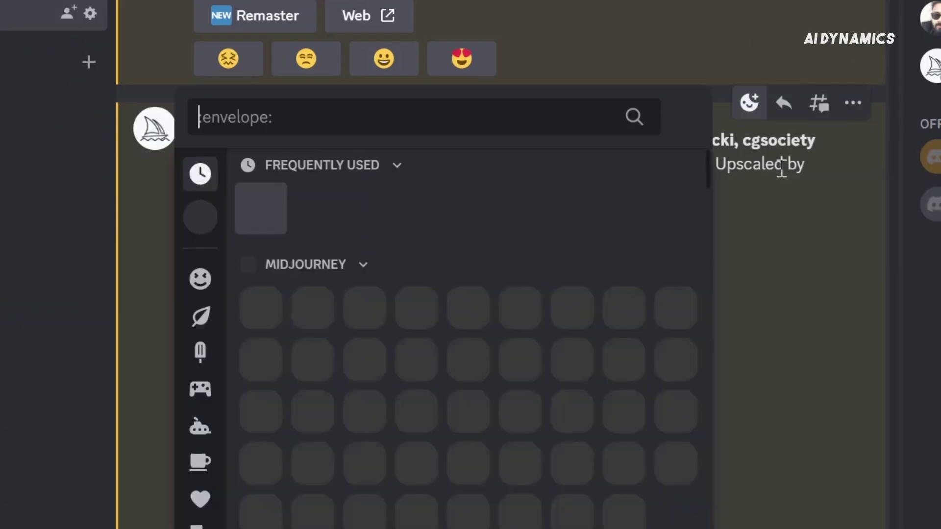
pyautogui.write(':envelope:')
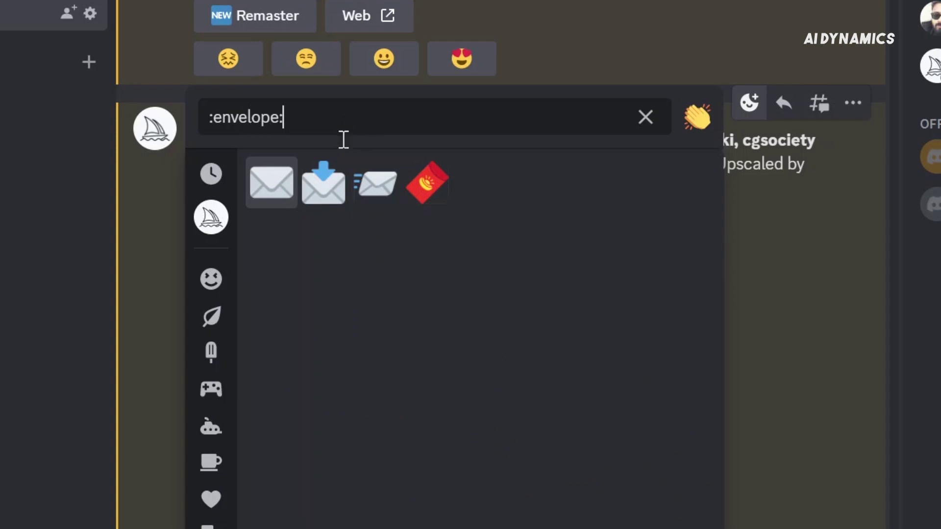
pyautogui.click(271, 184)
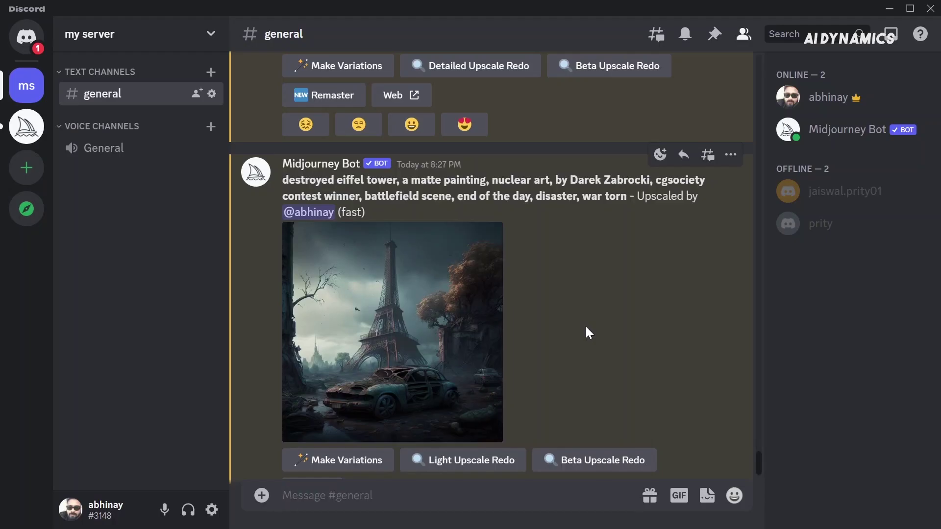
pyautogui.click(27, 77)
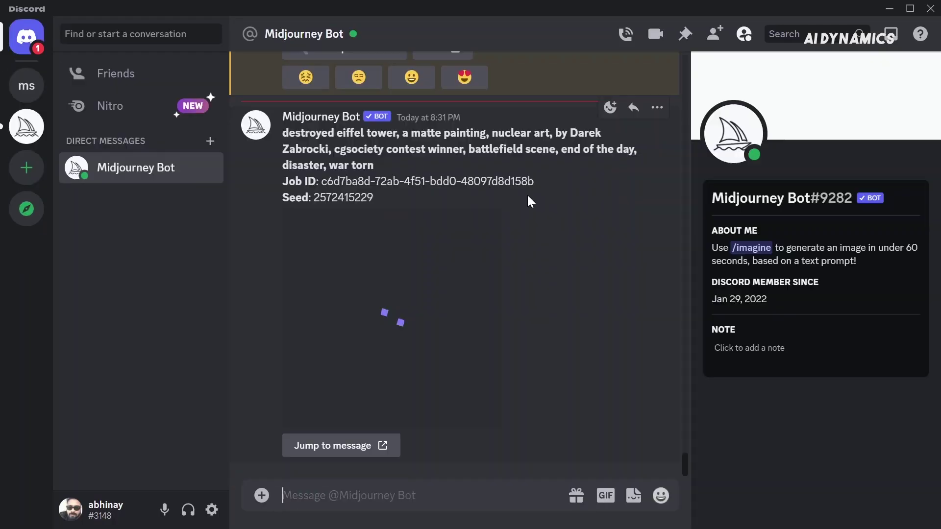
pyautogui.moveTo(372, 197); pyautogui.dragTo(316, 197)
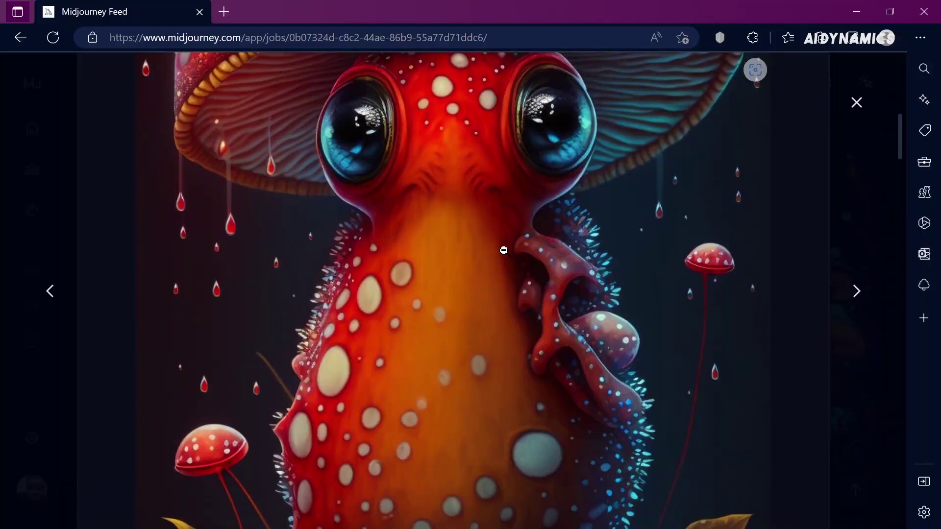
# Upload the mushroom image, copy its link into the /imagine prompt, and copy the artwork's command.
pyautogui.rightClick(502, 236)
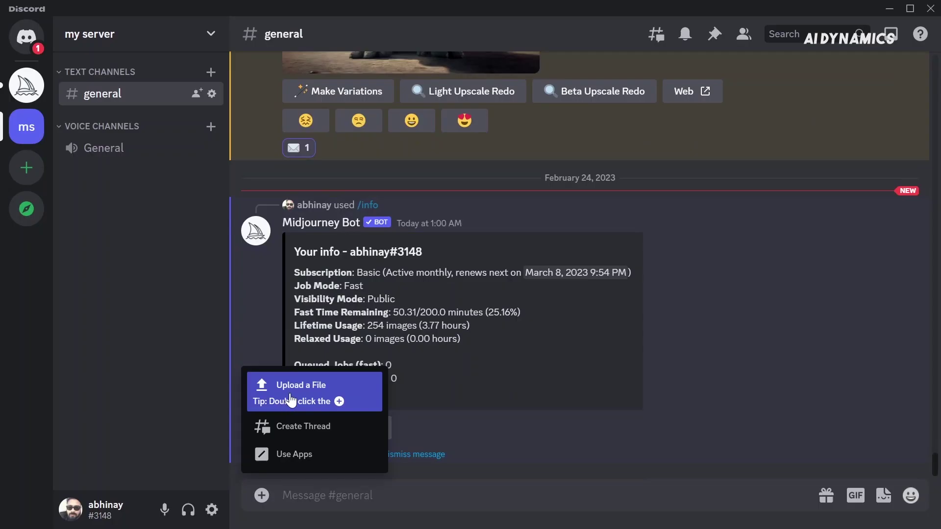
pyautogui.click(303, 395)
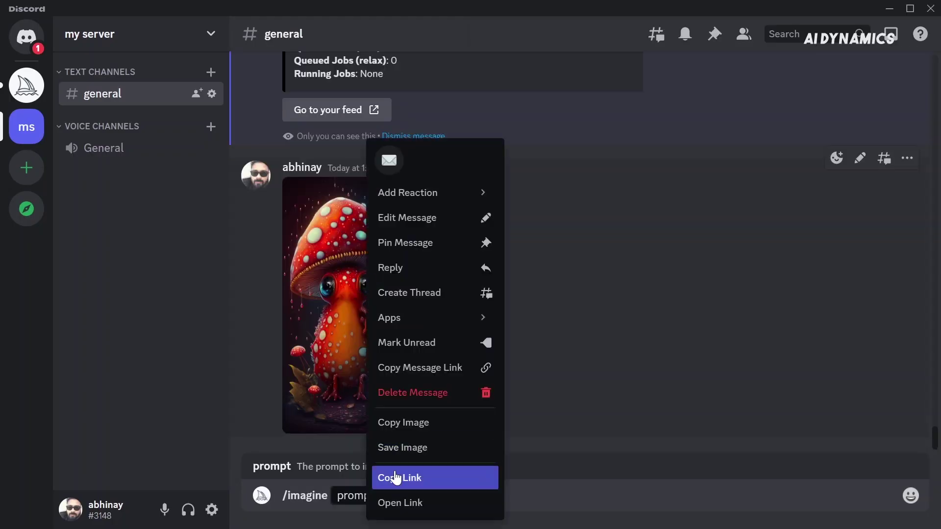
pyautogui.click(397, 478)
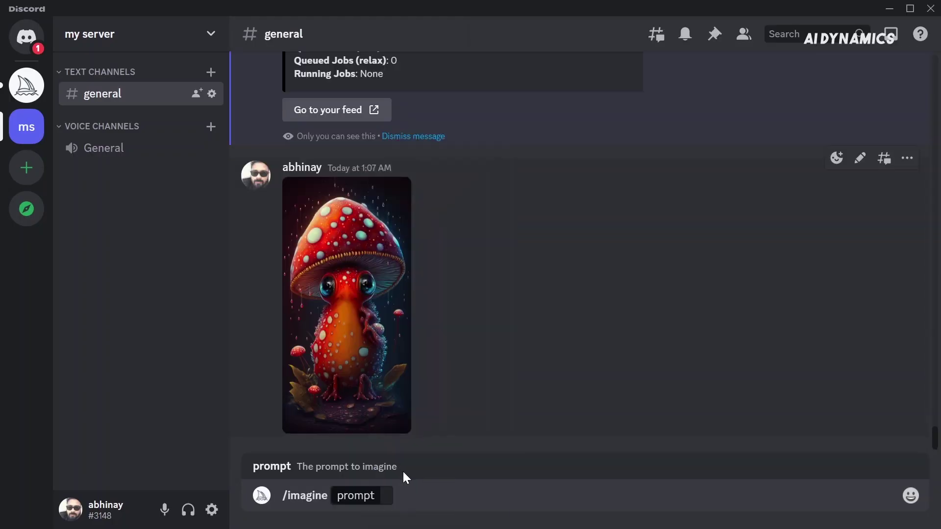
pyautogui.hotkey('ctrl', 'v')
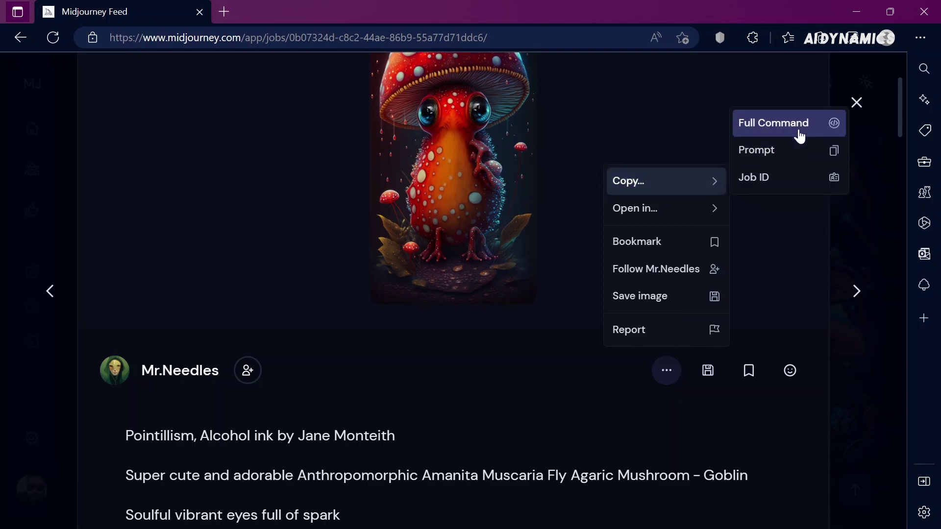
pyautogui.click(799, 135)
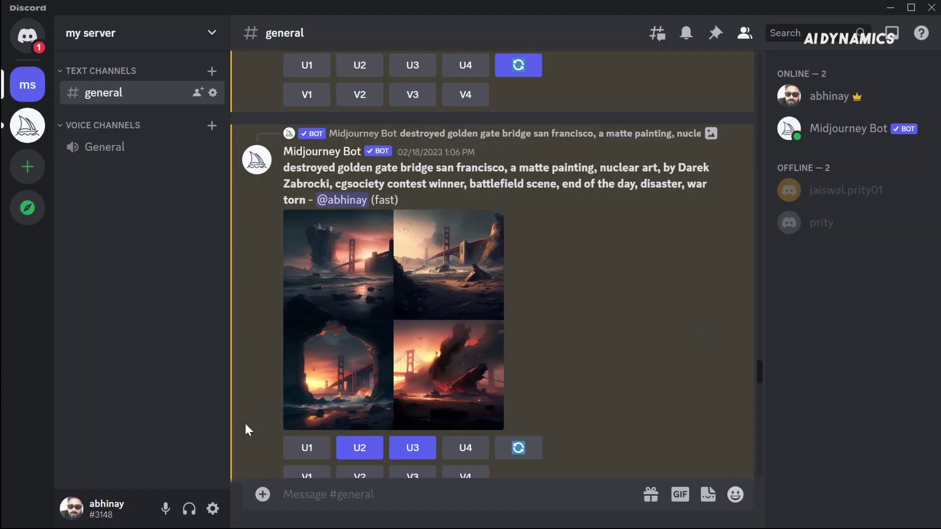
pyautogui.click(215, 510)
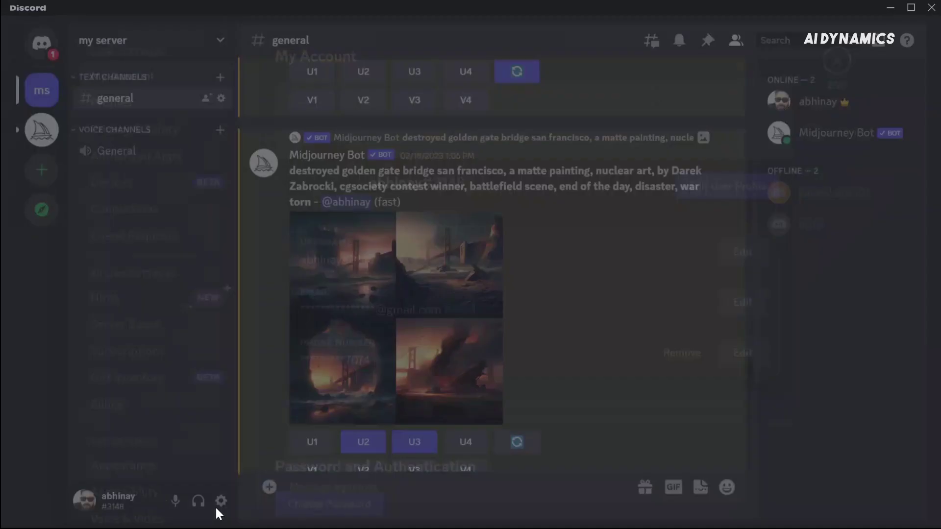
pyautogui.click(181, 143)
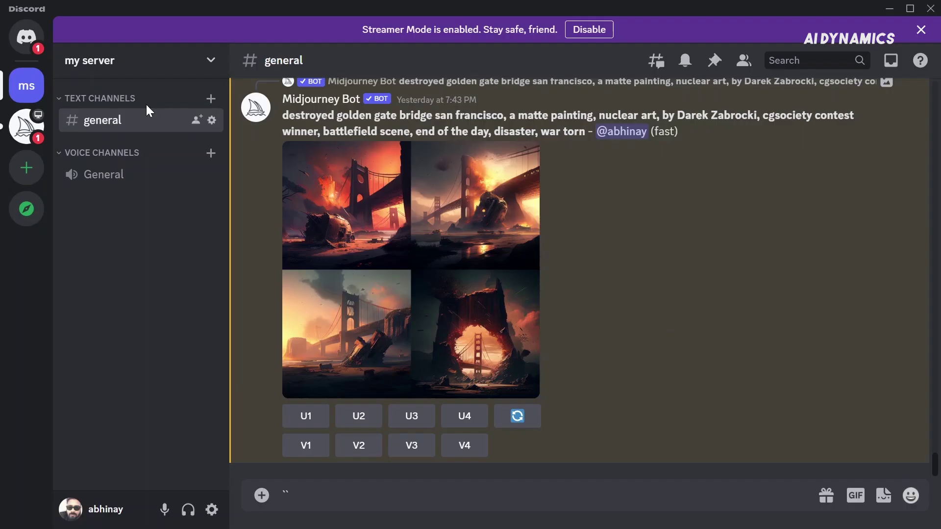
pyautogui.click(27, 37)
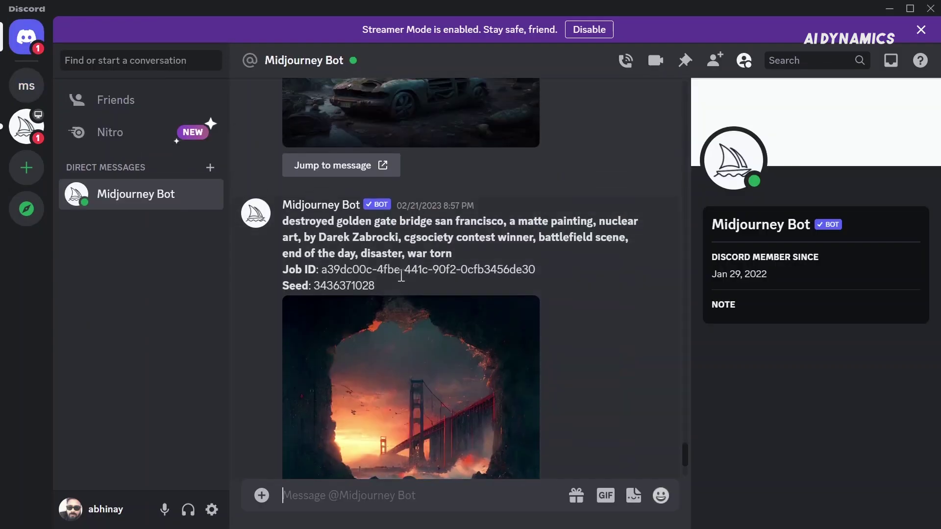
pyautogui.moveTo(396, 289); pyautogui.dragTo(264, 223)
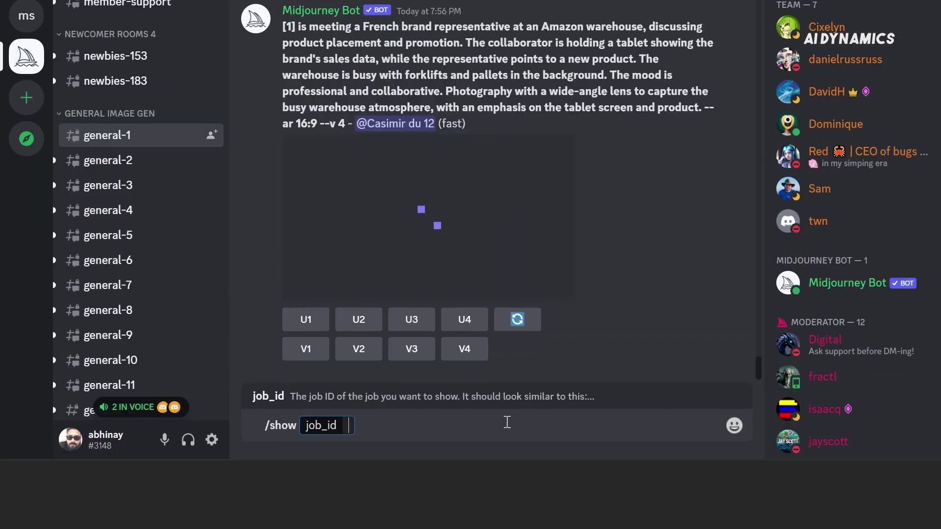
# Revive the golden gate job with /show, cancel variations, and redo a light upscale shown enlarged.
pyautogui.hotkey('ctrl', 'v')
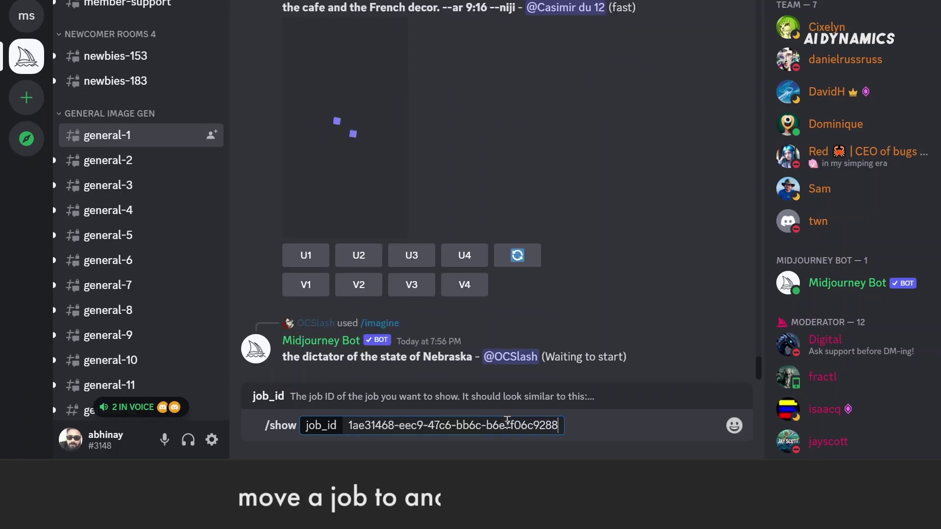
pyautogui.press('Return')
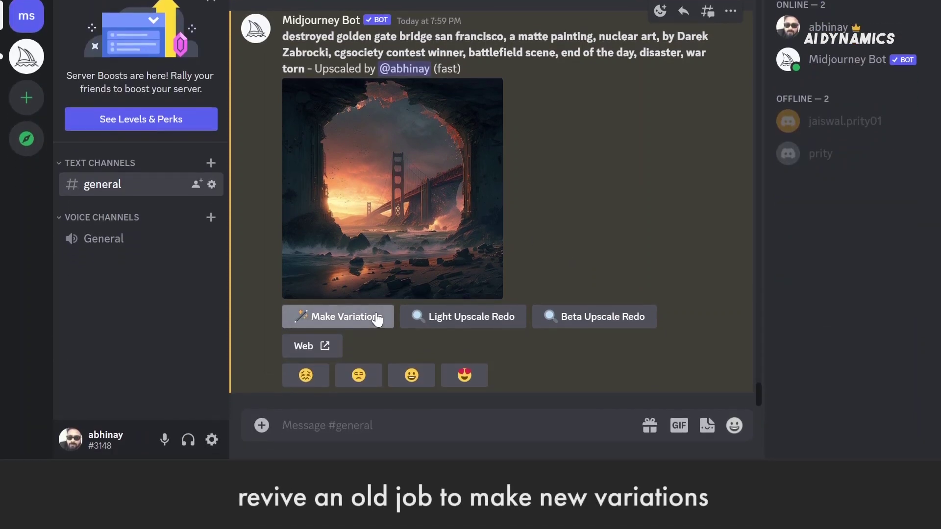
pyautogui.click(377, 317)
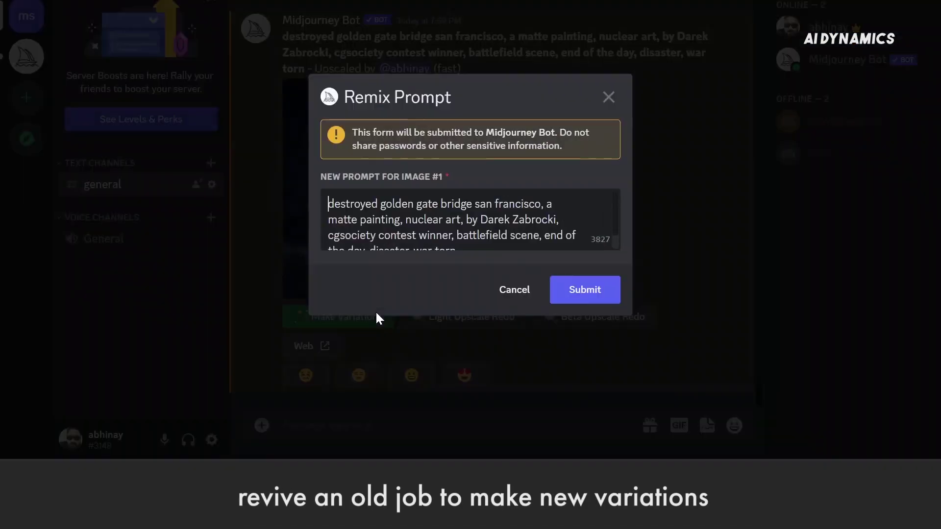
pyautogui.click(510, 293)
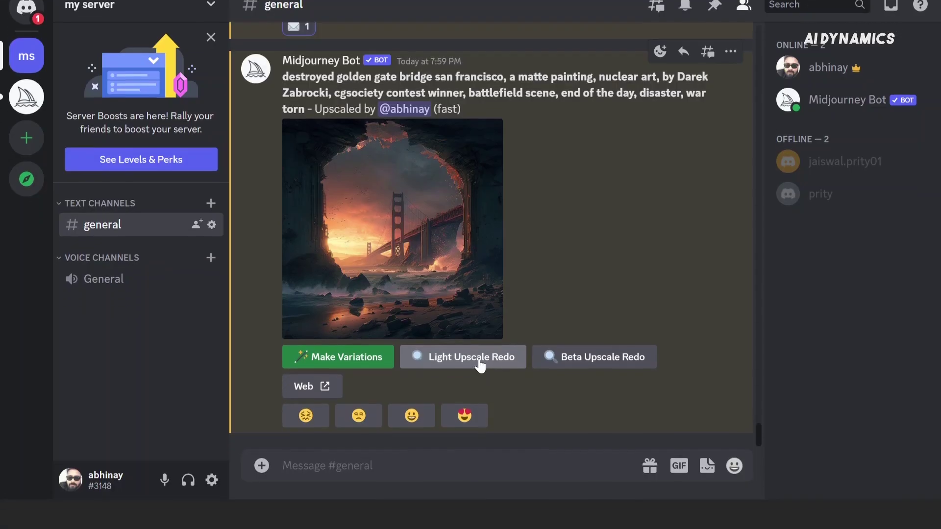
pyautogui.click(479, 322)
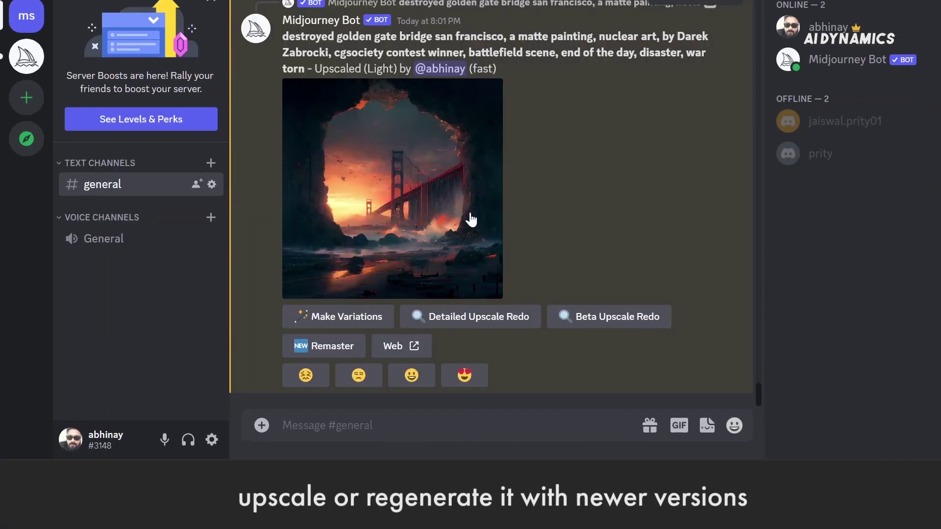
pyautogui.click(469, 211)
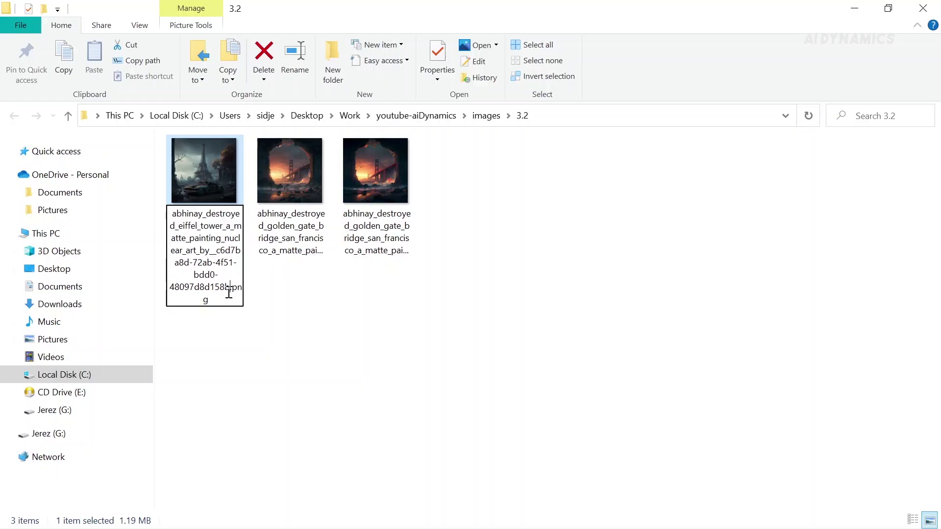
# Select the job ID portion of the Eiffel tower image's file name.
pyautogui.moveTo(222, 293); pyautogui.dragTo(223, 253)
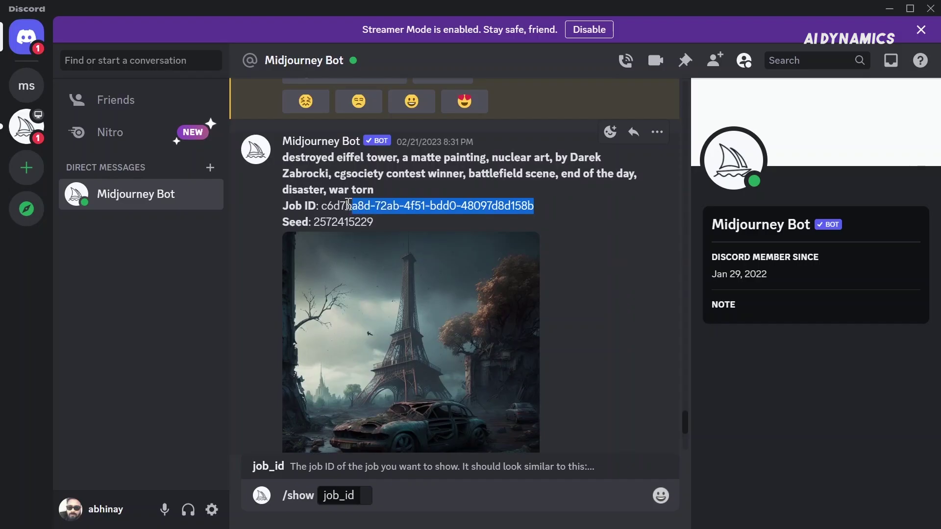
# Open the Eiffel tower job page and copy its Job ID from the options menu.
pyautogui.moveTo(347, 209); pyautogui.dragTo(280, 209)
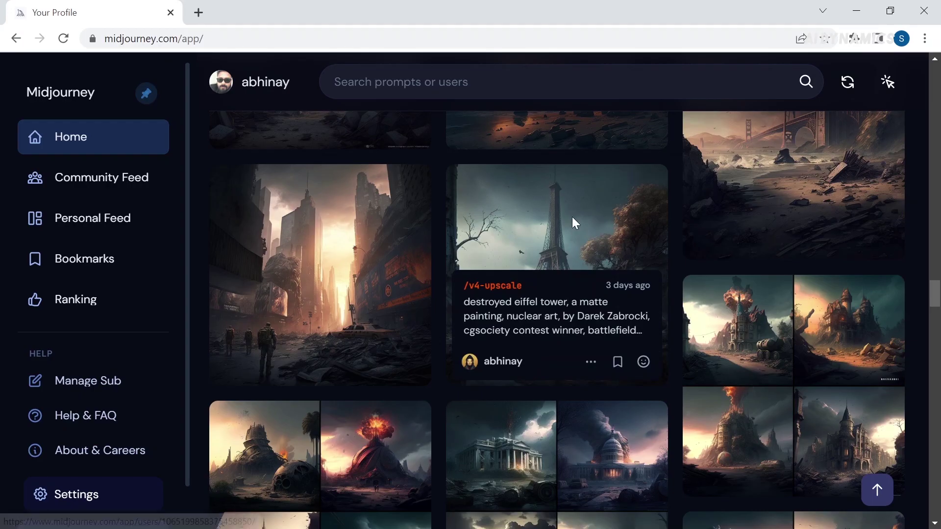
pyautogui.click(571, 217)
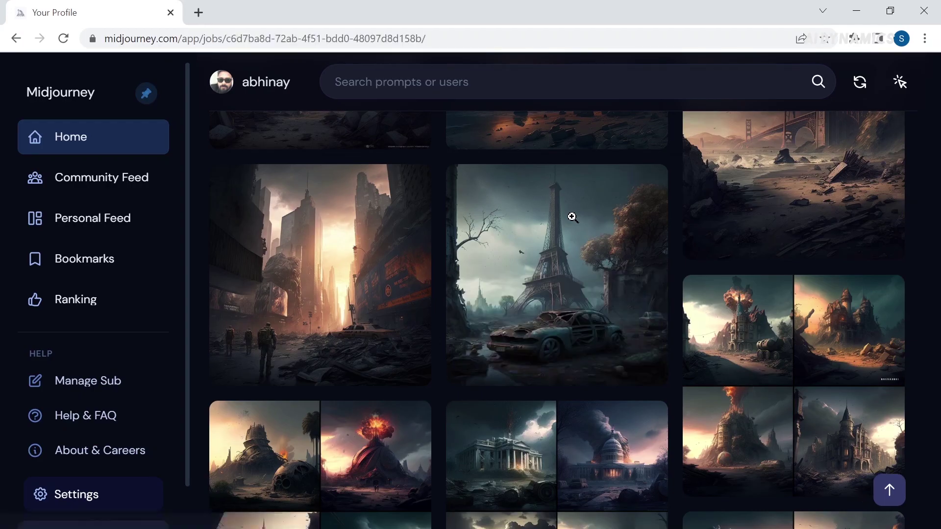
pyautogui.scroll(-3, 744, 310)
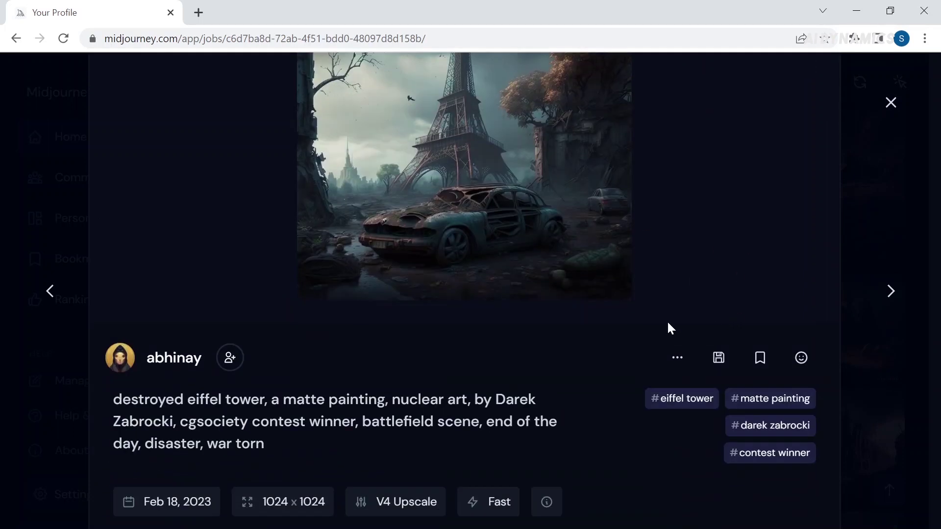
pyautogui.click(678, 358)
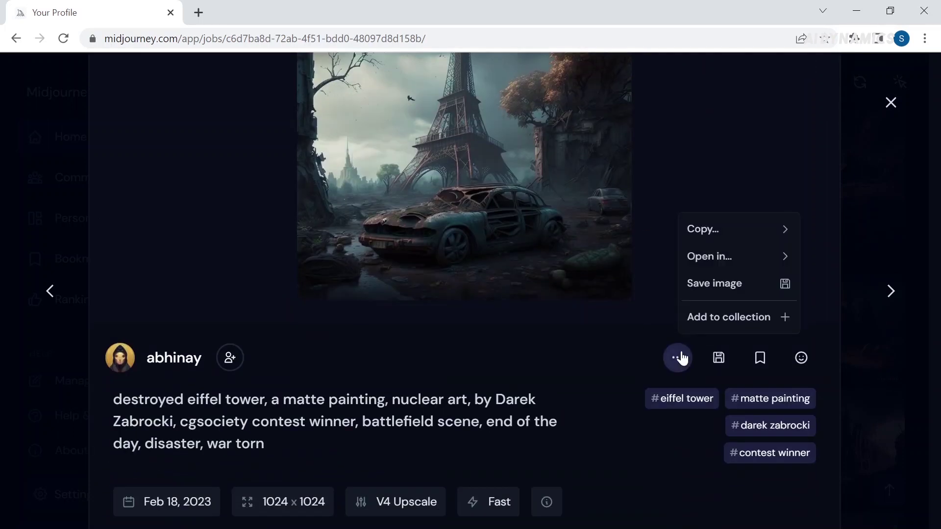
pyautogui.moveTo(737, 232)
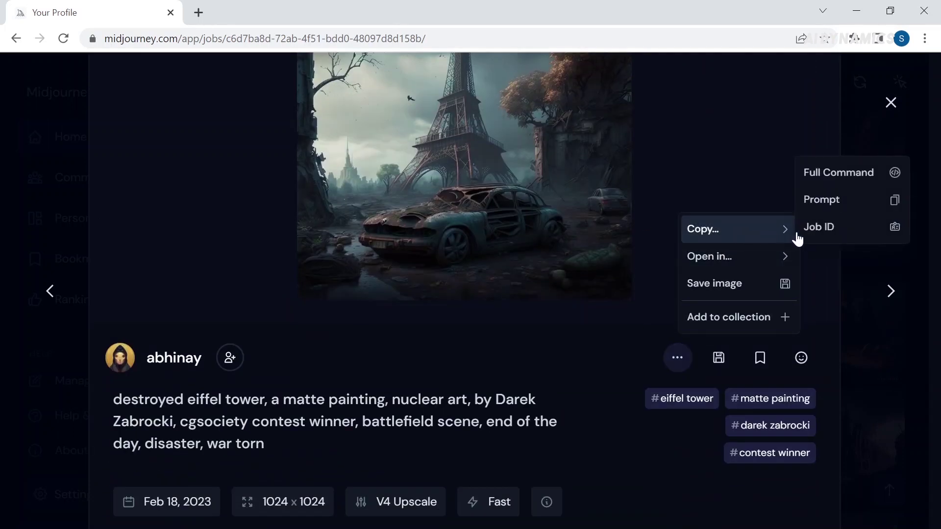
pyautogui.click(823, 240)
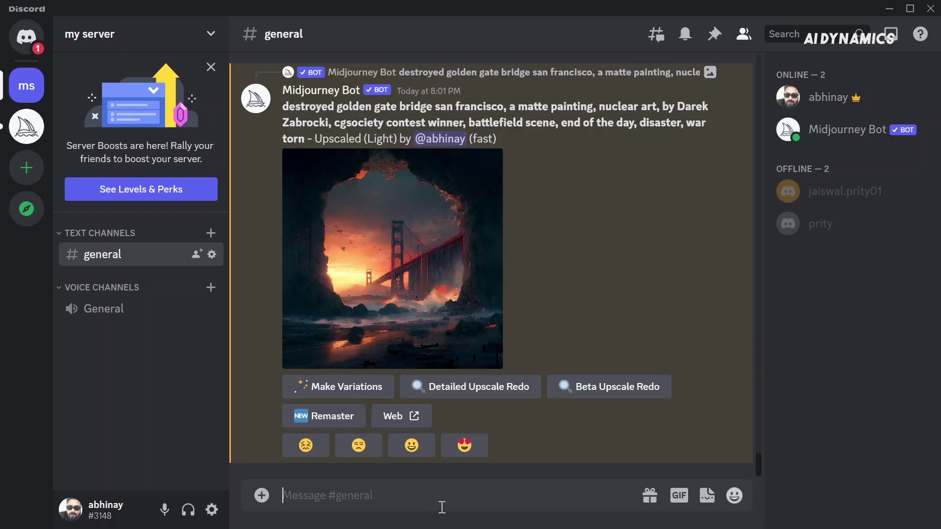
# Enter /show in #general with the Eiffel tower job ID pasted into job_id.
pyautogui.write('/show')
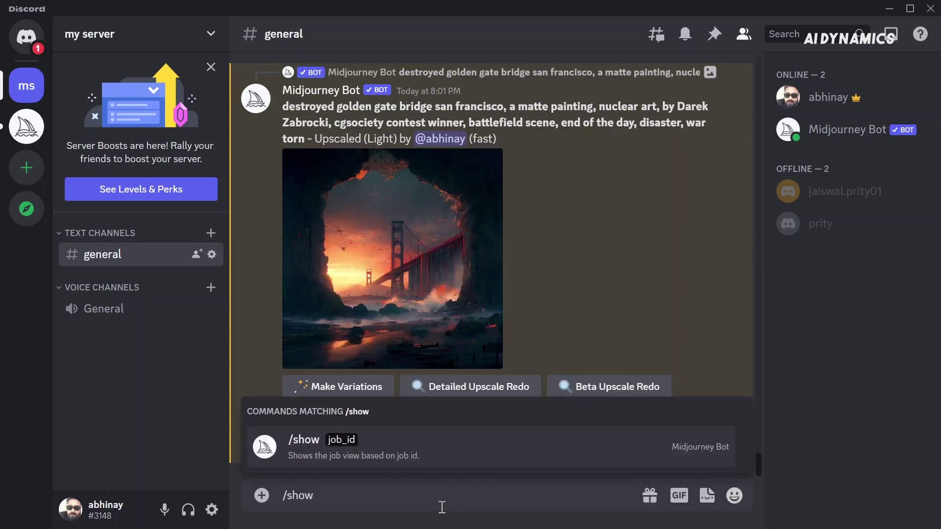
pyautogui.press('Tab')
pyautogui.hotkey('ctrl', 'v')
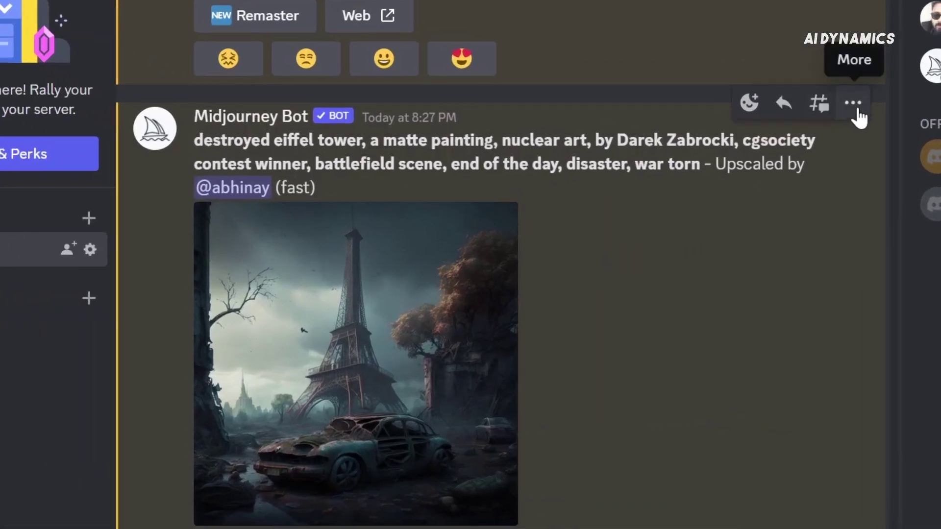
# React to the Midjourney message with the :envelope: emoji from the full emoji picker.
pyautogui.click(853, 112)
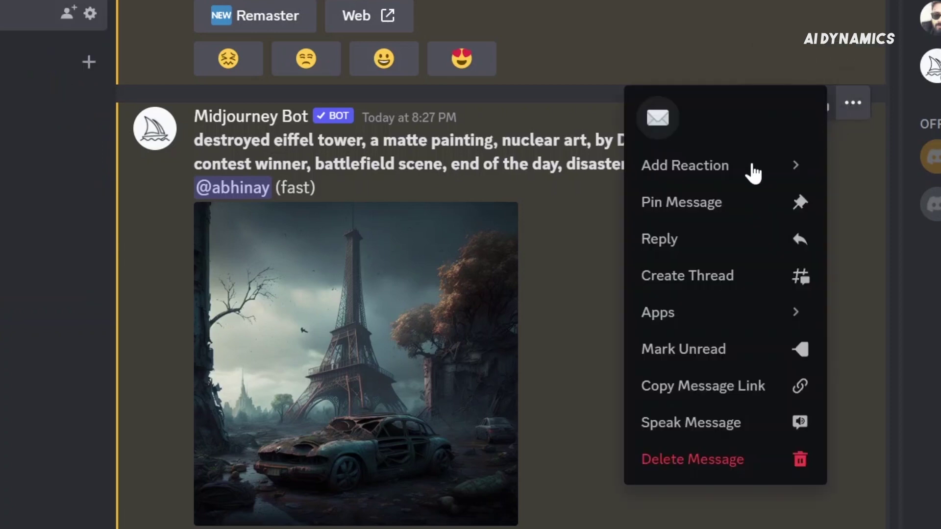
pyautogui.moveTo(750, 168)
pyautogui.click(785, 168)
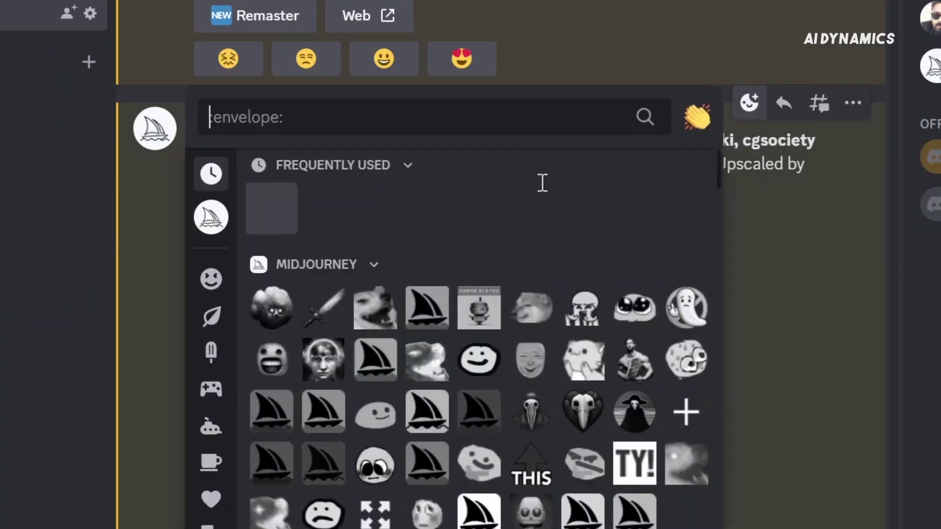
pyautogui.write(':enve')
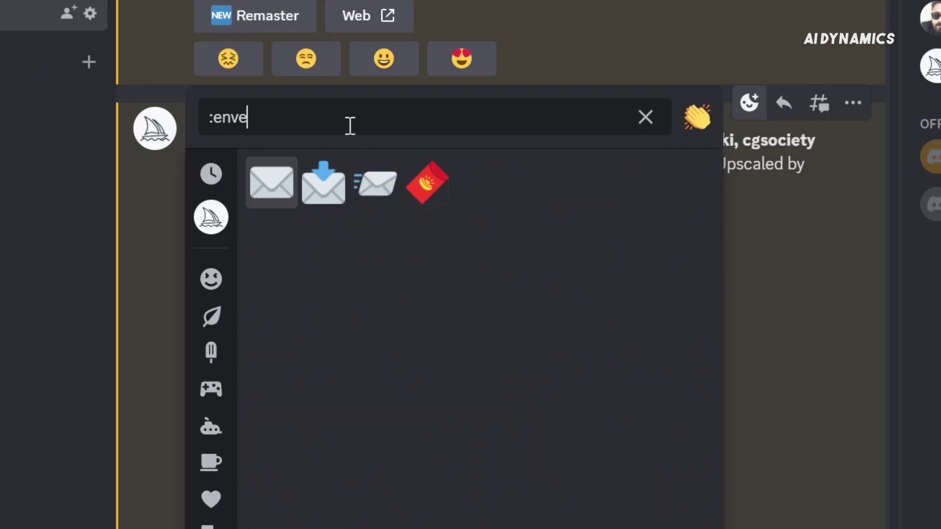
pyautogui.write('lope:')
pyautogui.click(288, 188)
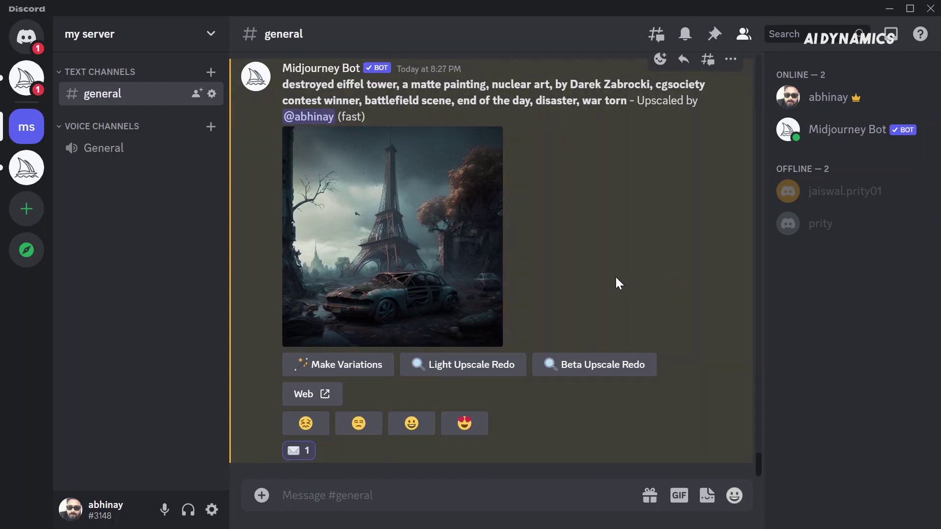
# In the Midjourney Bot DM, select the Eiffel tower image's job ID and seed.
pyautogui.click(27, 77)
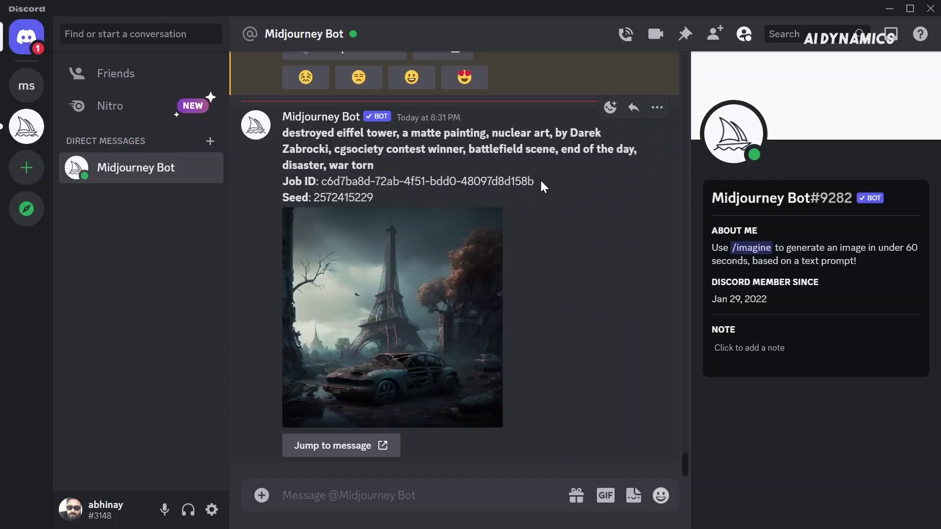
pyautogui.moveTo(540, 178); pyautogui.dragTo(322, 184)
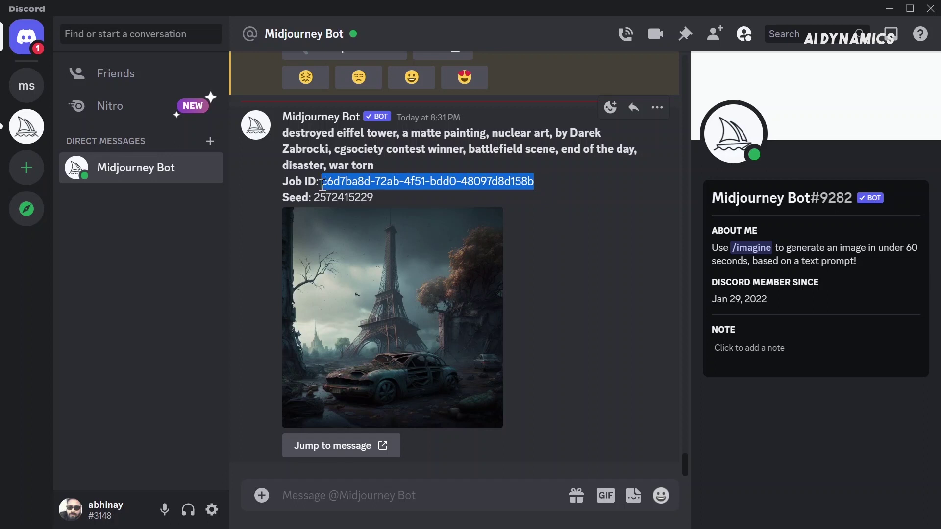
pyautogui.moveTo(374, 198); pyautogui.dragTo(319, 198)
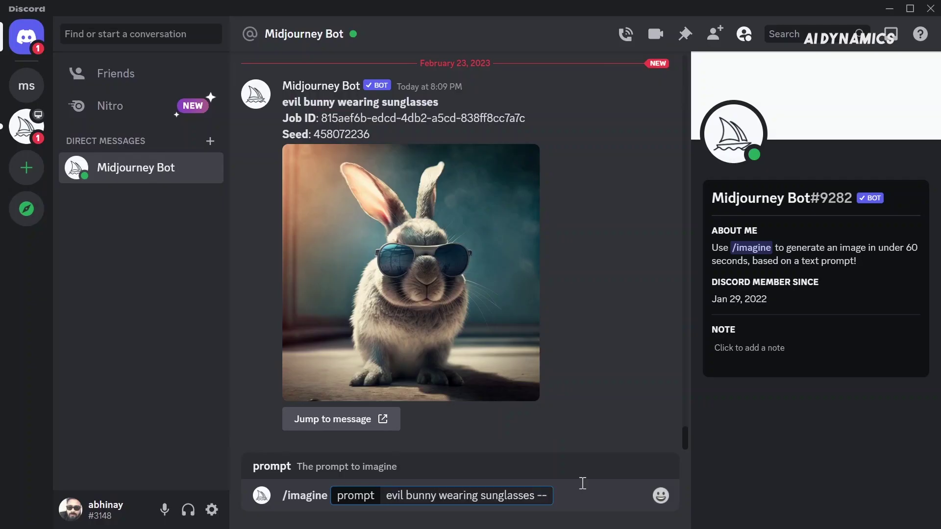
# Add seed 458072236 after --seed in the bunny prompt, send it, and view the result enlarged.
pyautogui.moveTo(377, 137); pyautogui.dragTo(316, 134)
pyautogui.hotkey('ctrl', 'c')
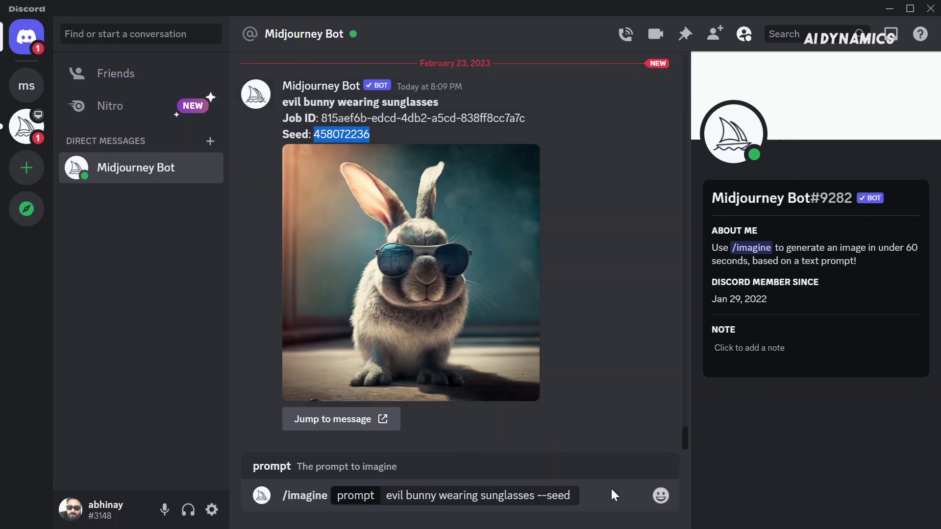
pyautogui.click(613, 495)
pyautogui.write('d')
pyautogui.hotkey('ctrl', 'v')
pyautogui.press('Return')
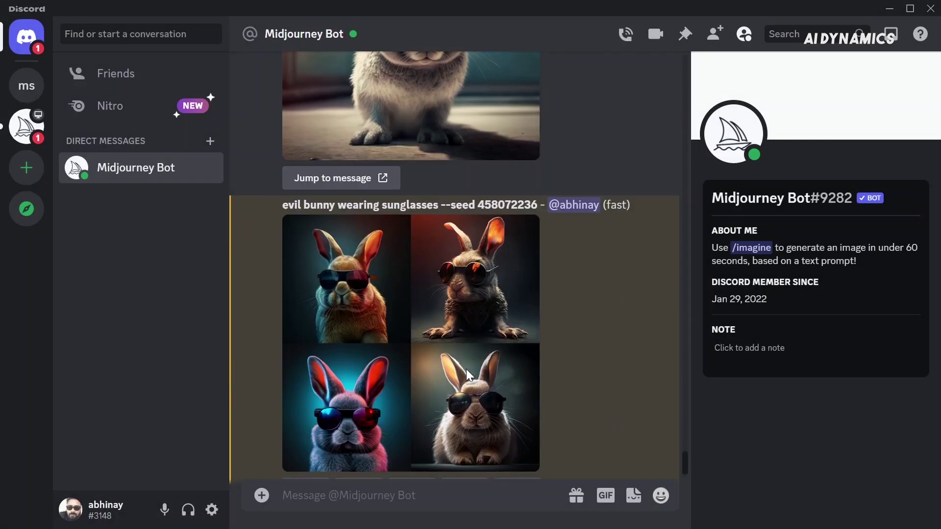
pyautogui.click(468, 375)
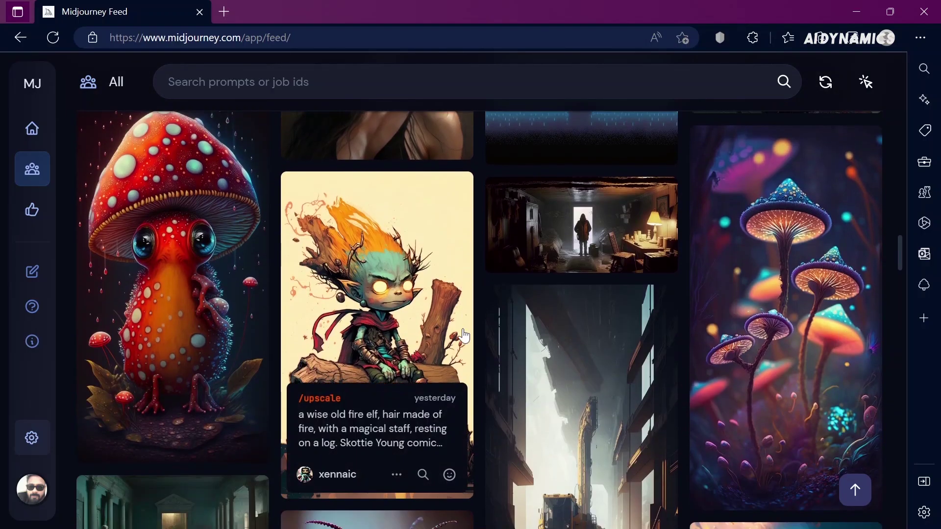
# Open the mushroom goblin job page, zoom in on the image and copy its prompt.
pyautogui.scroll(1, 464, 336)
pyautogui.scroll(-2, 489, 331)
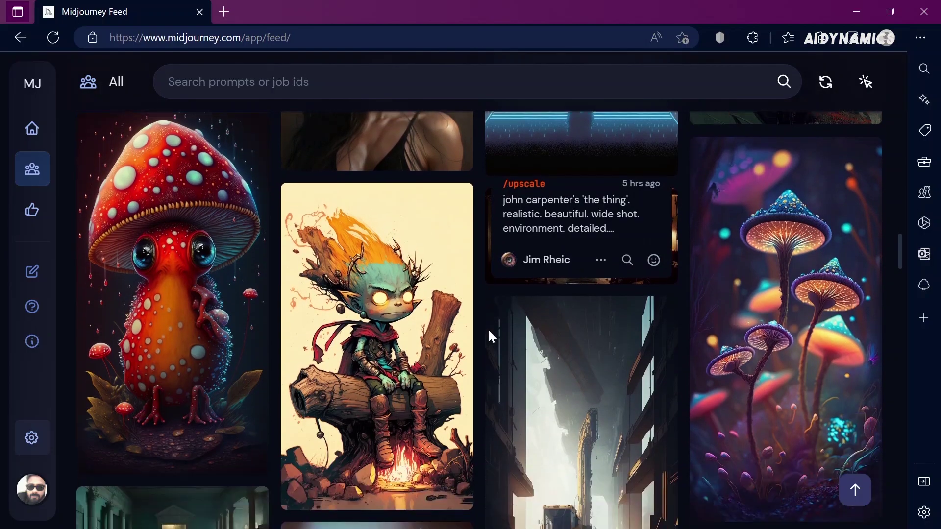
pyautogui.click(252, 238)
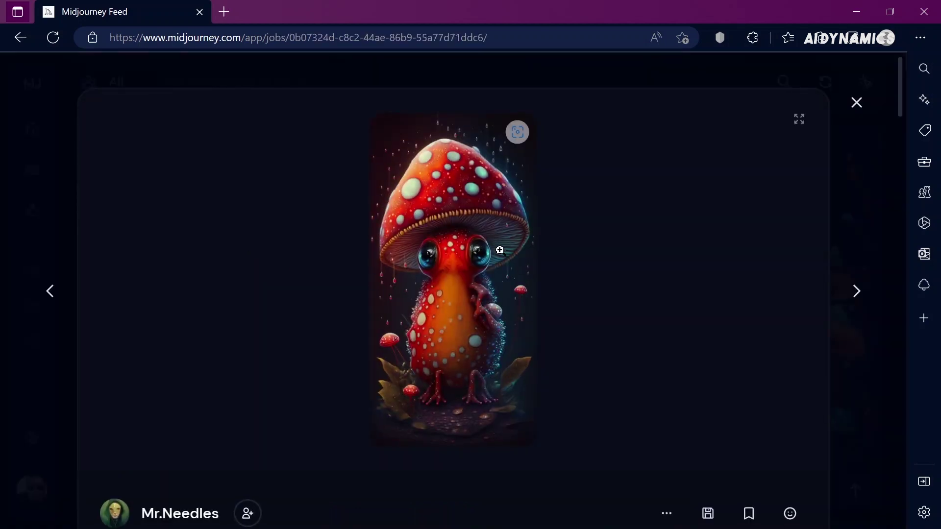
pyautogui.scroll(-1, 499, 250)
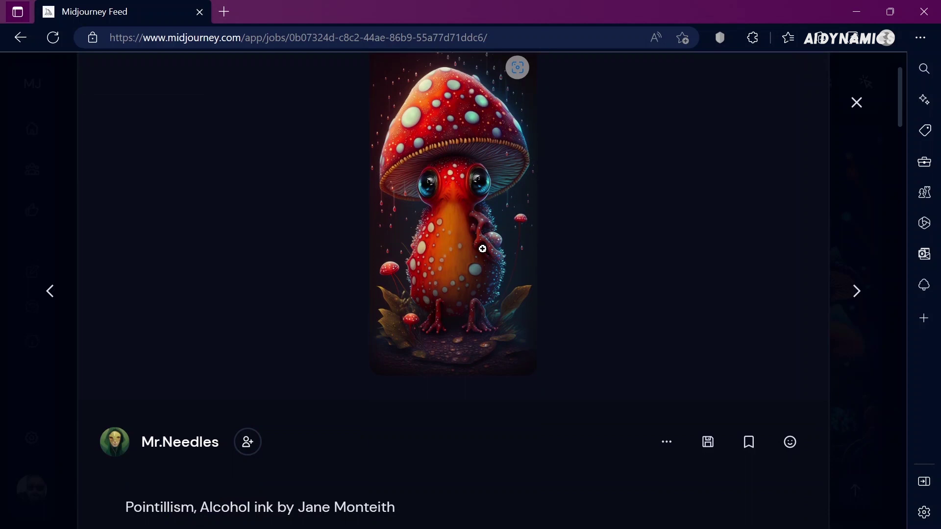
pyautogui.click(483, 249)
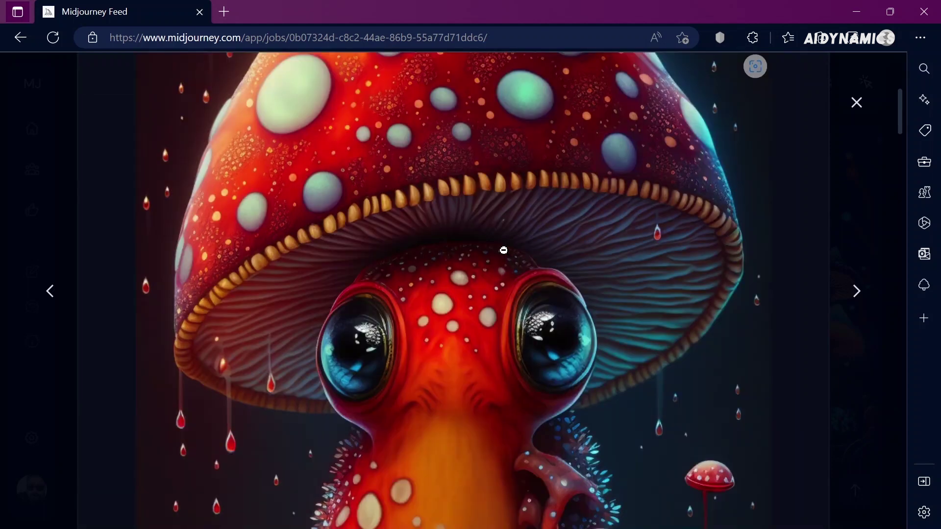
pyautogui.click(503, 250)
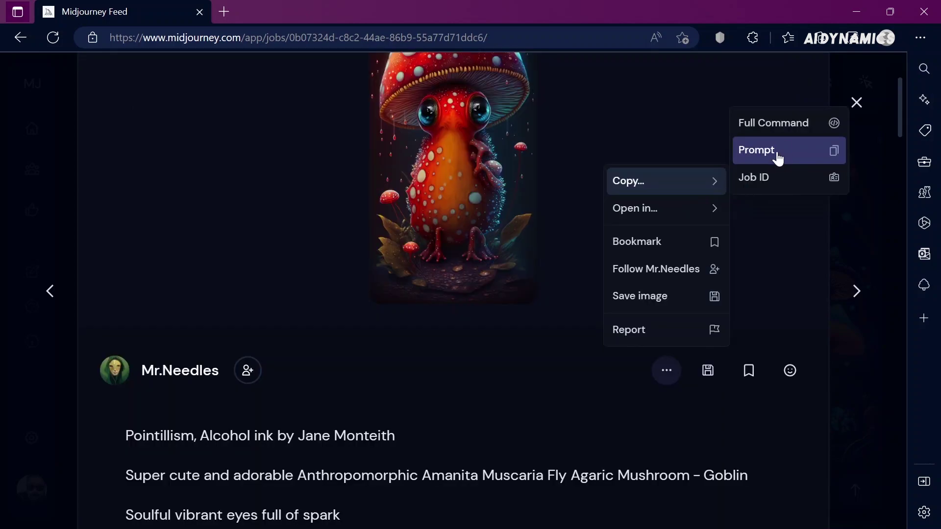
pyautogui.click(789, 138)
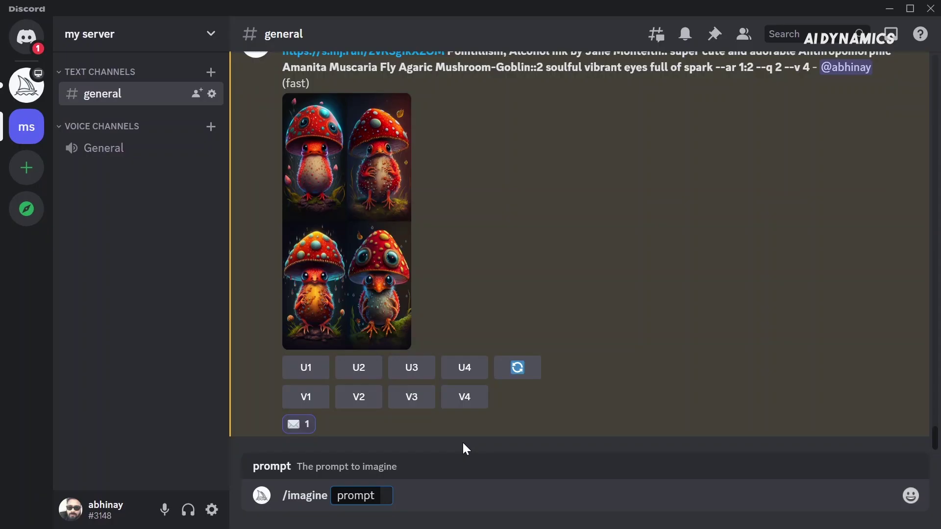
pyautogui.hotkey('ctrl', 'v')
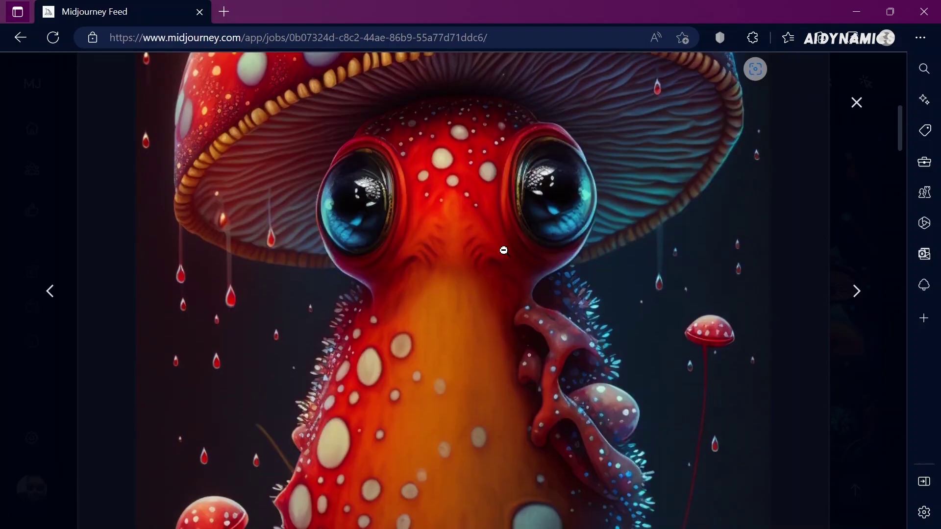
# Save the mushroom goblin image to the computer.
pyautogui.scroll(-2, 503, 248)
pyautogui.rightClick(504, 230)
pyautogui.click(541, 269)
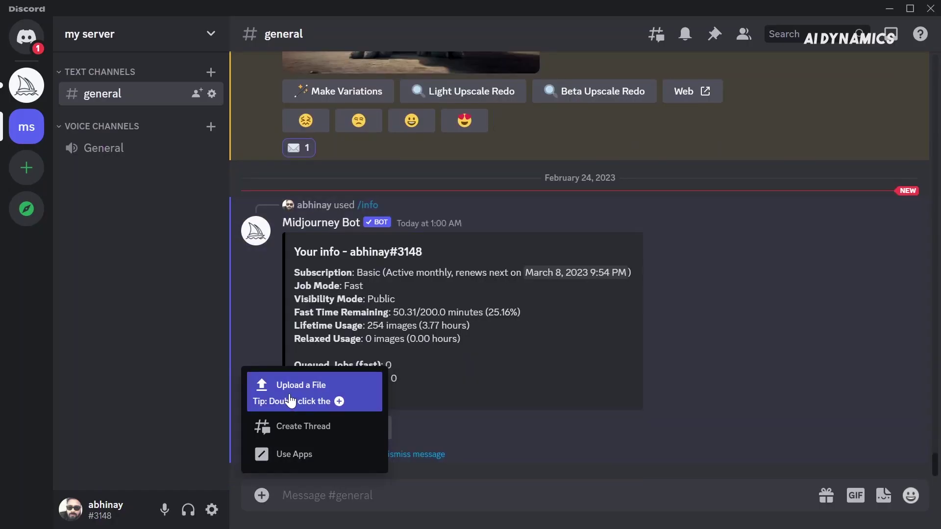
# Upload the saved mushroom image to #general and paste its link into the /imagine prompt.
pyautogui.click(289, 392)
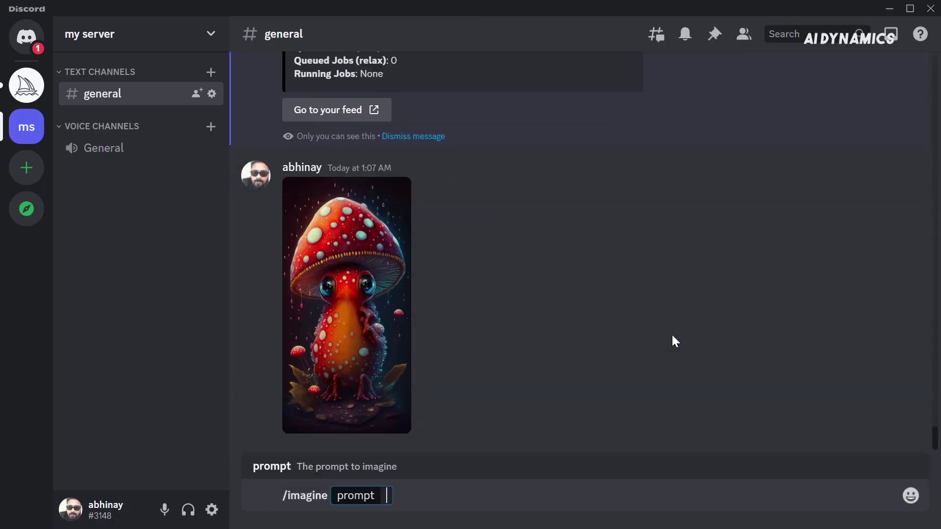
pyautogui.rightClick(366, 271)
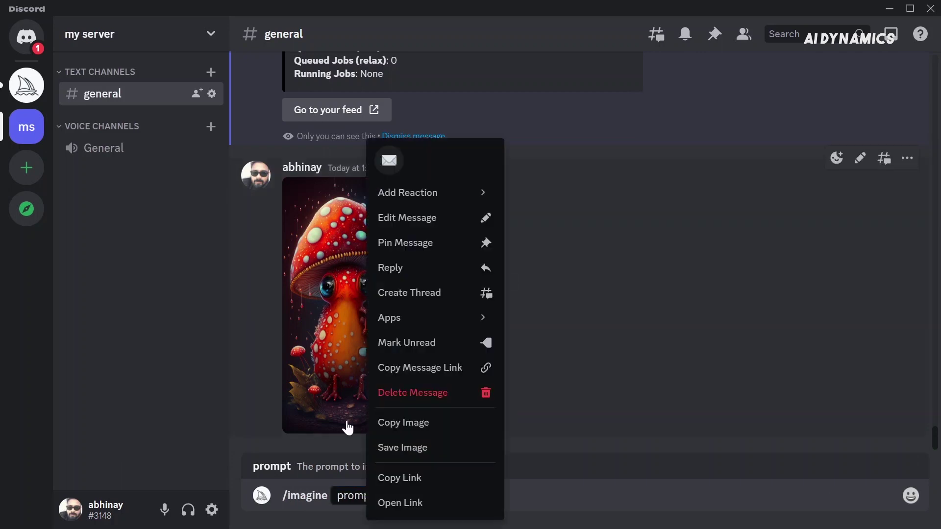
pyautogui.click(400, 478)
pyautogui.click(392, 497)
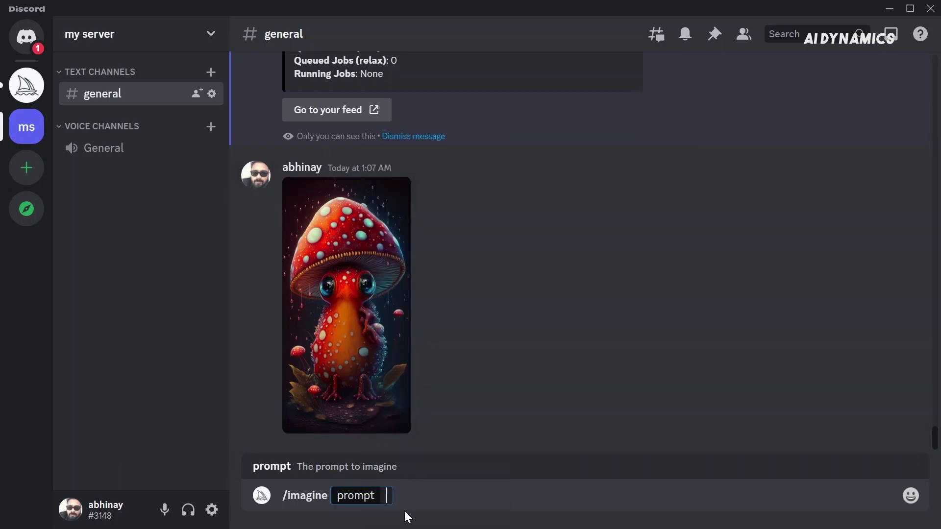
pyautogui.hotkey('ctrl', 'v')
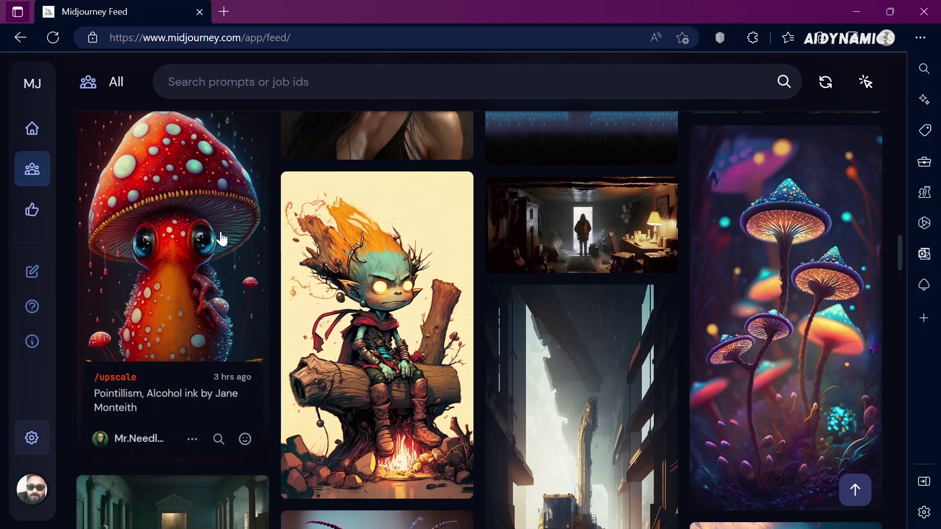
# Copy the mushroom goblin job's full command, ending --ar 1:2 --q 2 --v 4, from its job page.
pyautogui.scroll(-3, 724, 365)
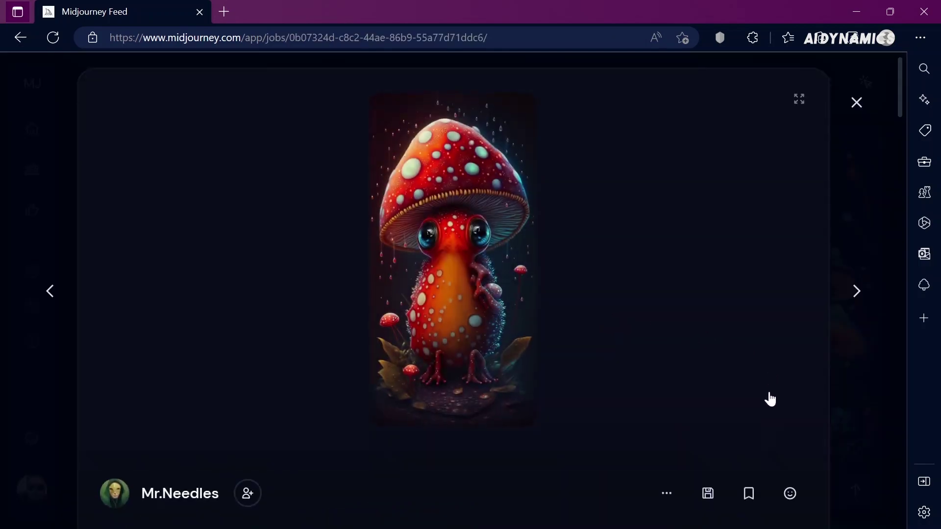
pyautogui.click(666, 372)
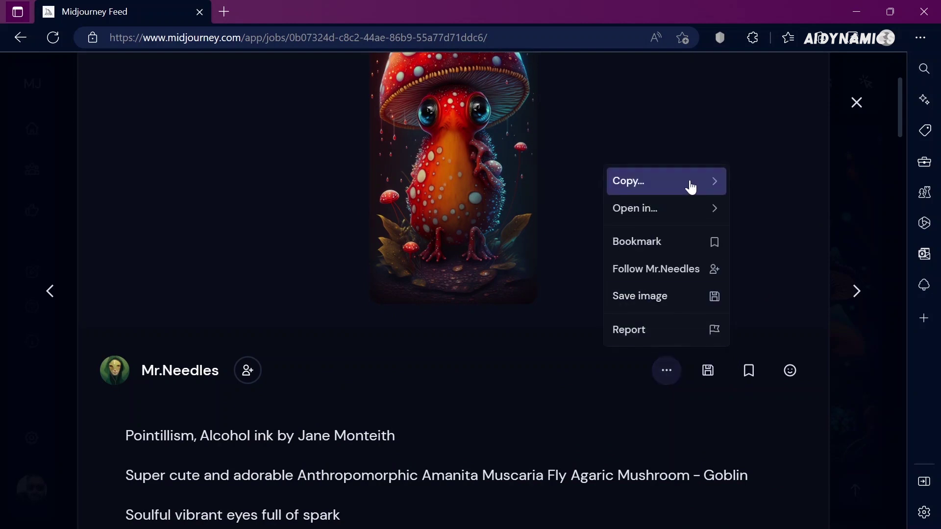
pyautogui.click(702, 185)
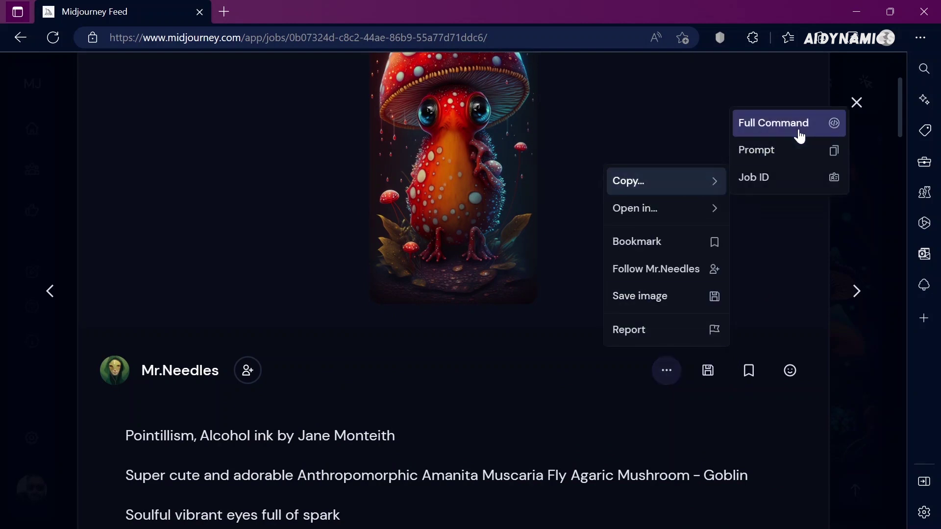
pyautogui.click(798, 137)
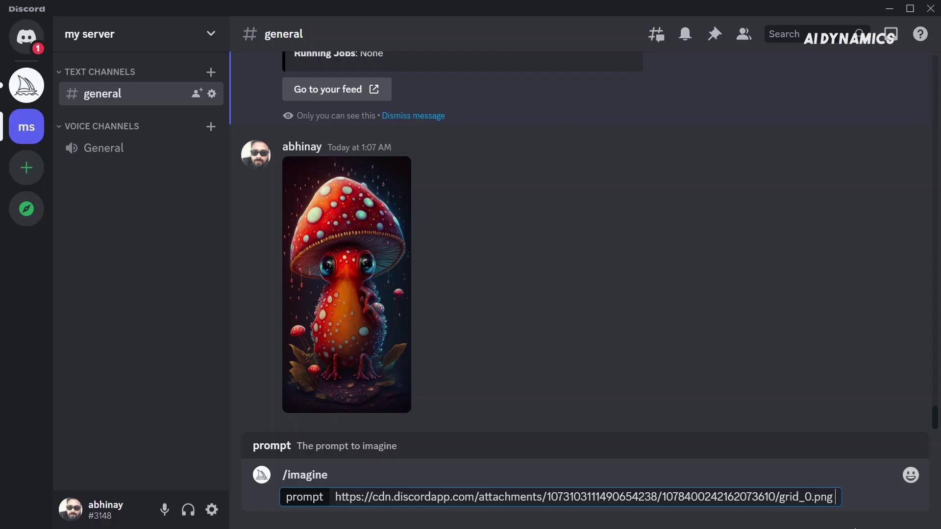
# Paste the mushroom full command after the image link, send the /imagine, and enlarge the resulting grid.
pyautogui.hotkey('ctrl', 'v')
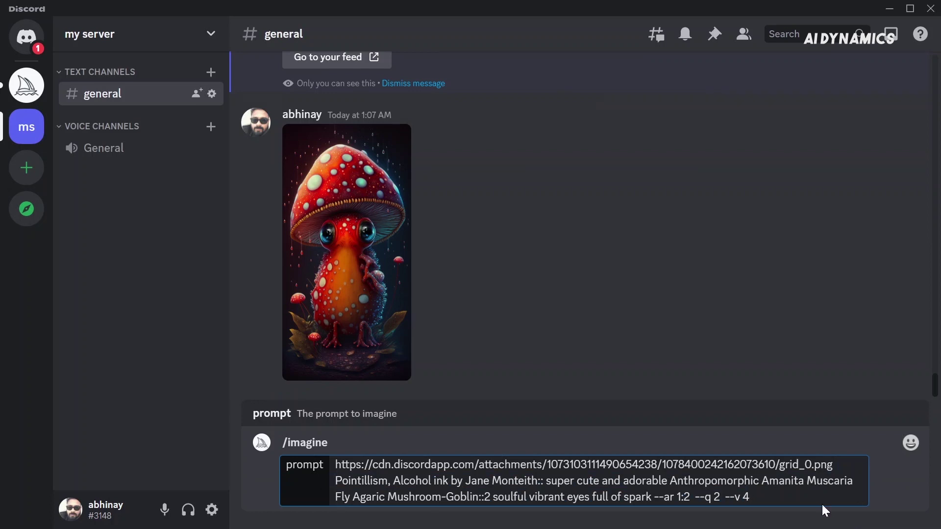
pyautogui.press('Return')
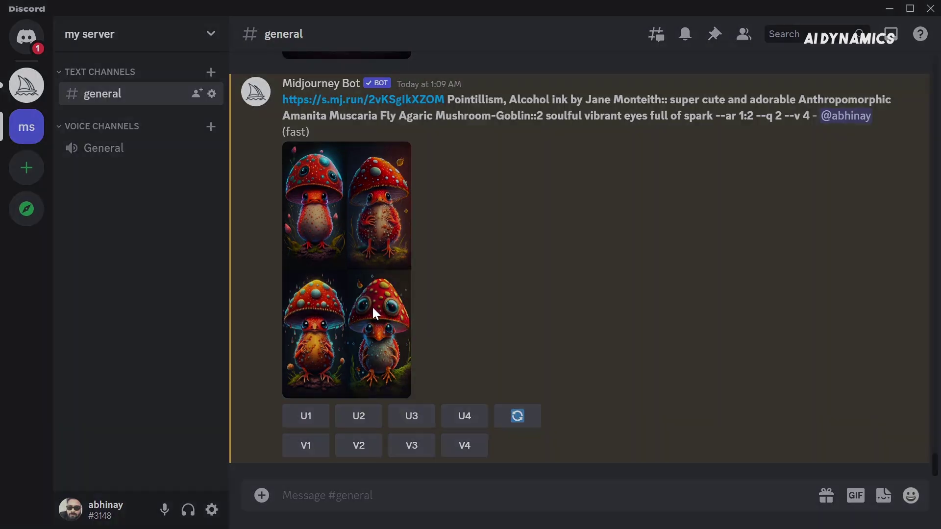
pyautogui.click(372, 306)
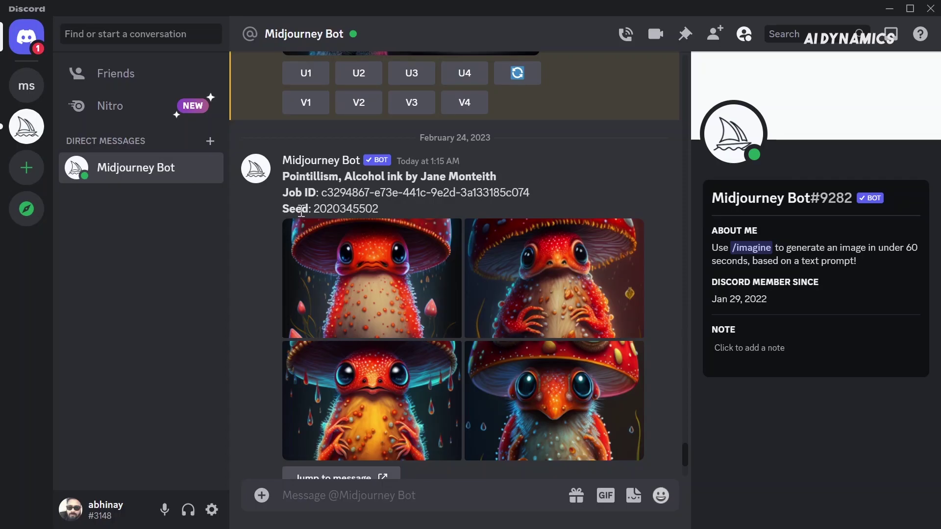
pyautogui.moveTo(284, 210); pyautogui.dragTo(396, 210)
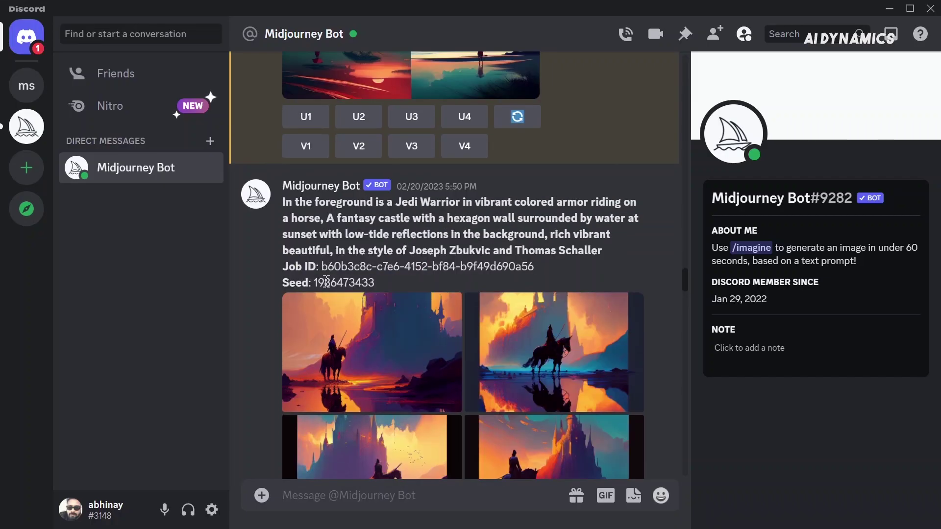
pyautogui.scroll(-3, 382, 279)
pyautogui.moveTo(314, 136); pyautogui.dragTo(396, 141)
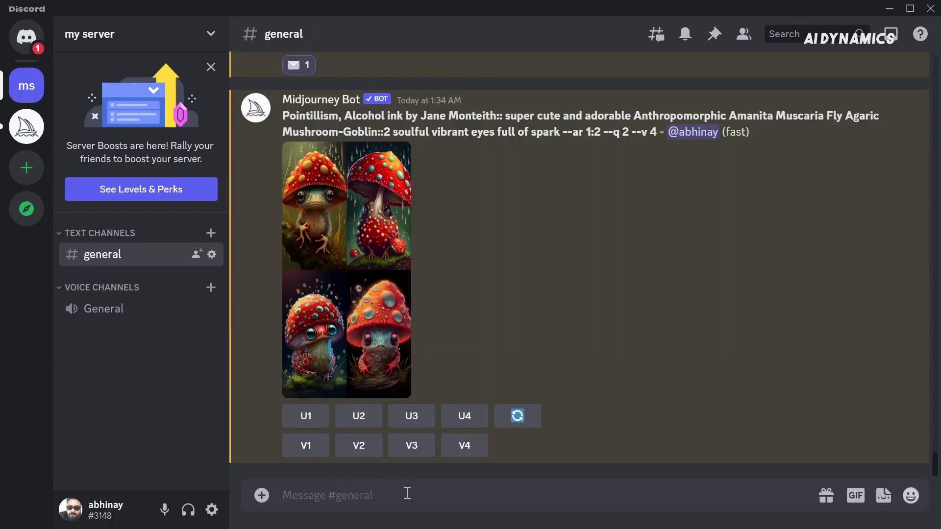
pyautogui.hotkey('ctrl', 'v')
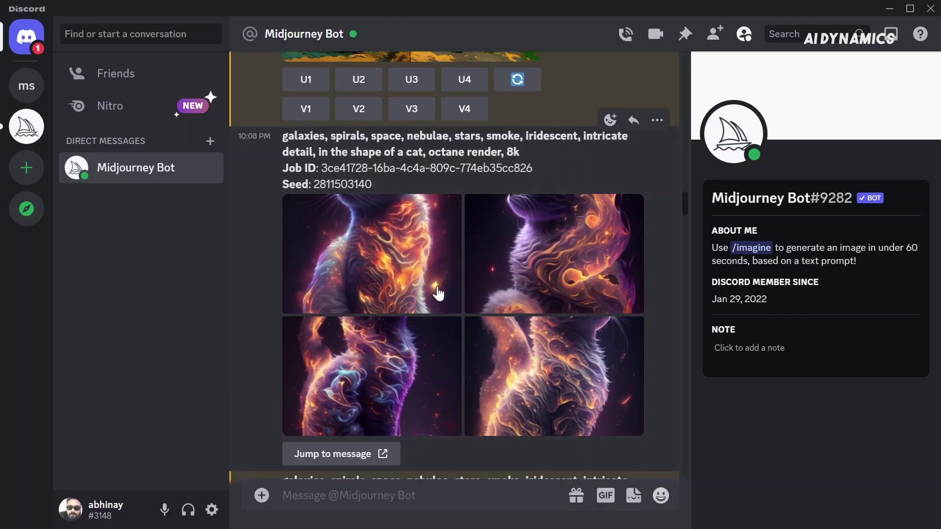
pyautogui.click(441, 316)
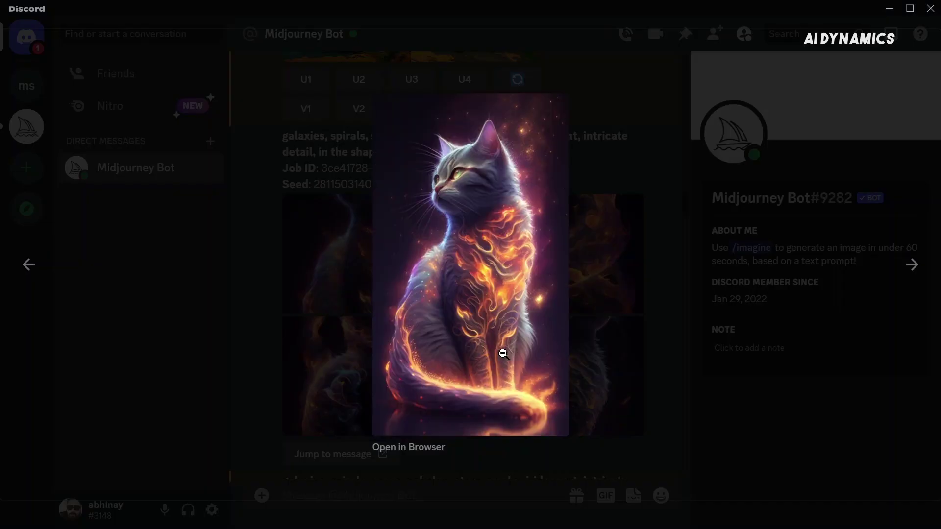
pyautogui.click(649, 354)
pyautogui.scroll(-6, 649, 354)
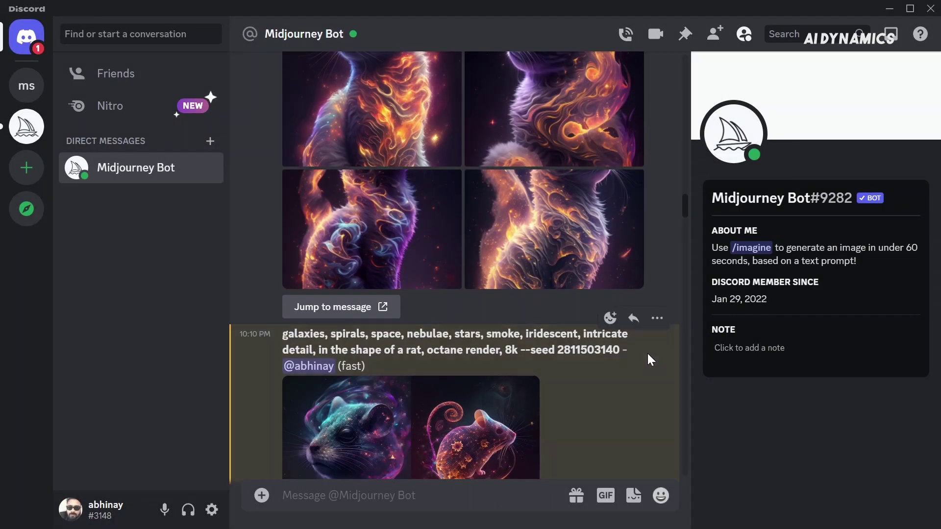
pyautogui.scroll(-2, 646, 361)
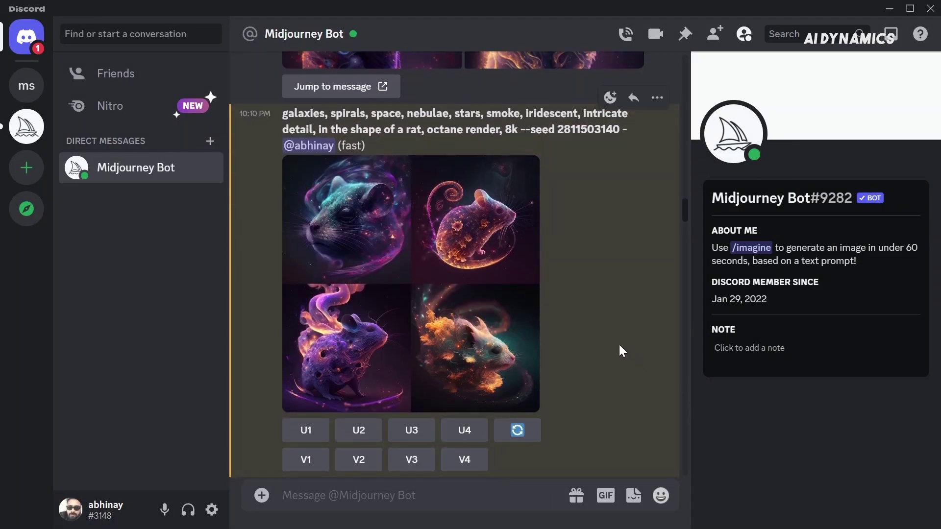
pyautogui.click(465, 251)
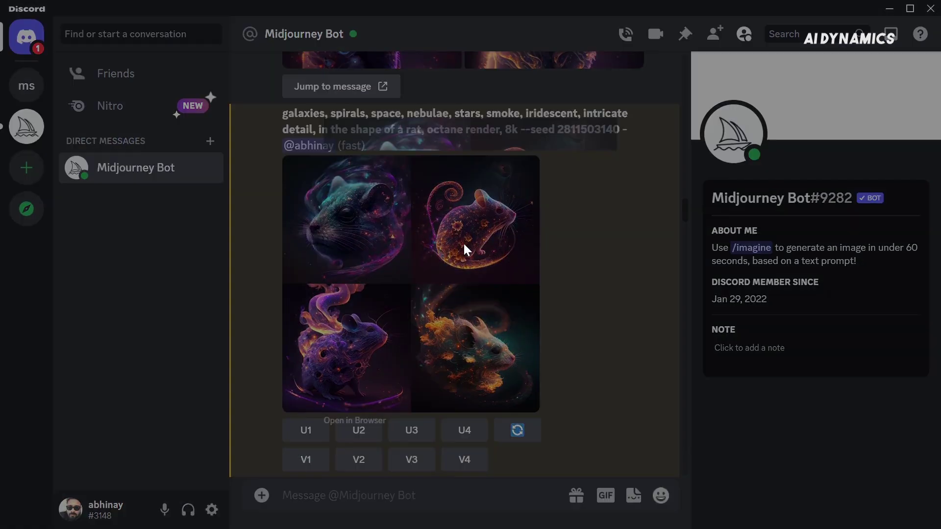